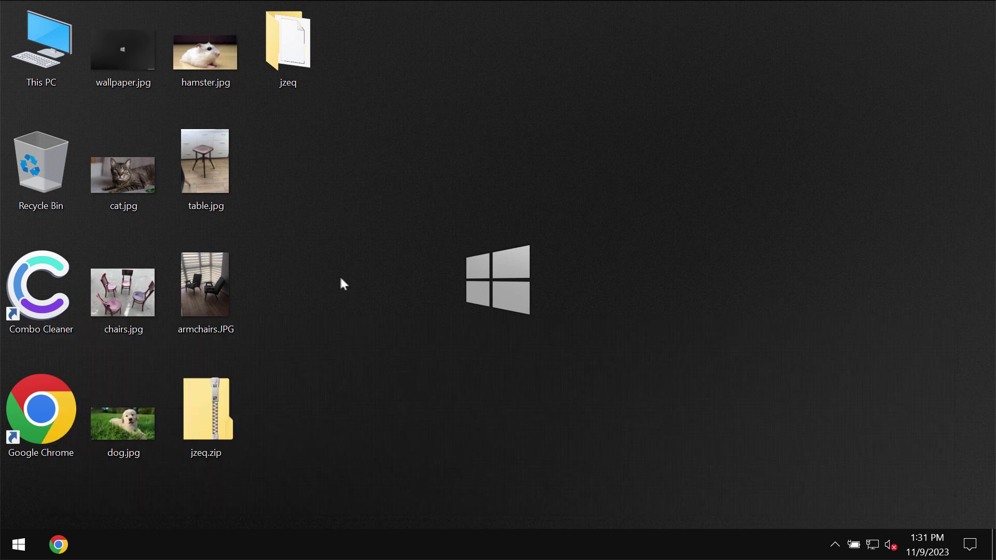
Step: Preview table.jpg, wallpaper.jpg, chairs.jpg and dog.jpg on the desktop before encryption
{"action": "double_click", "coordinate": [232, 183]}
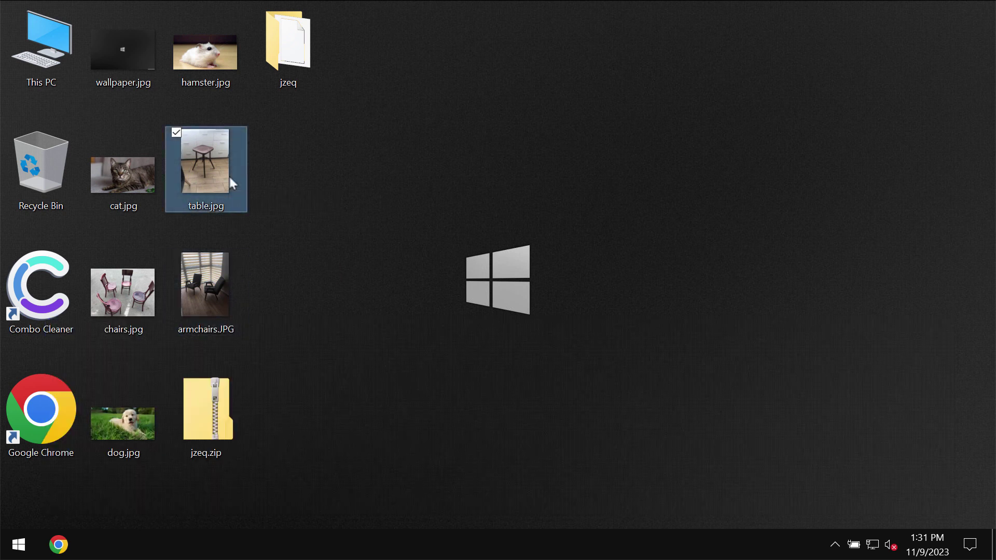
{"action": "left_click", "coordinate": [896, 50]}
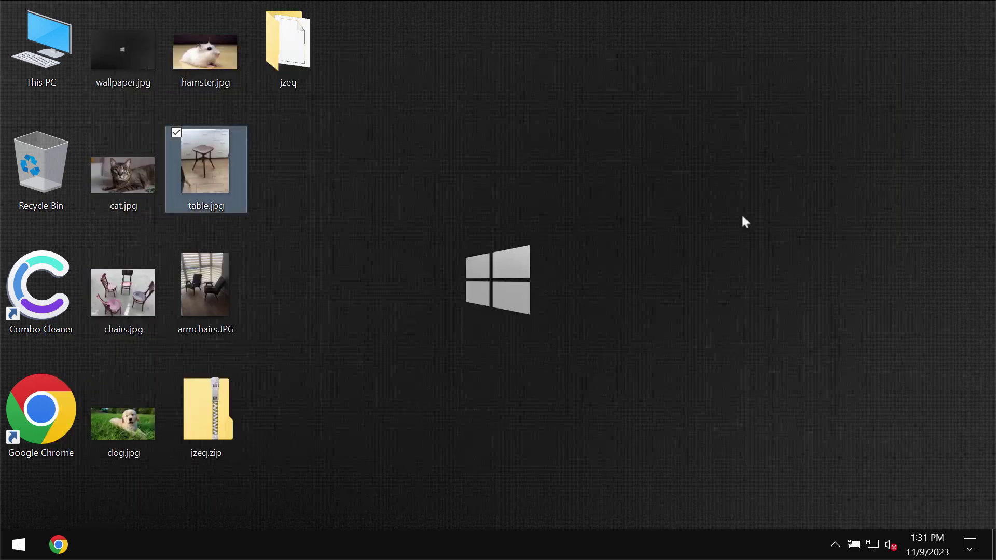
{"action": "double_click", "coordinate": [135, 62]}
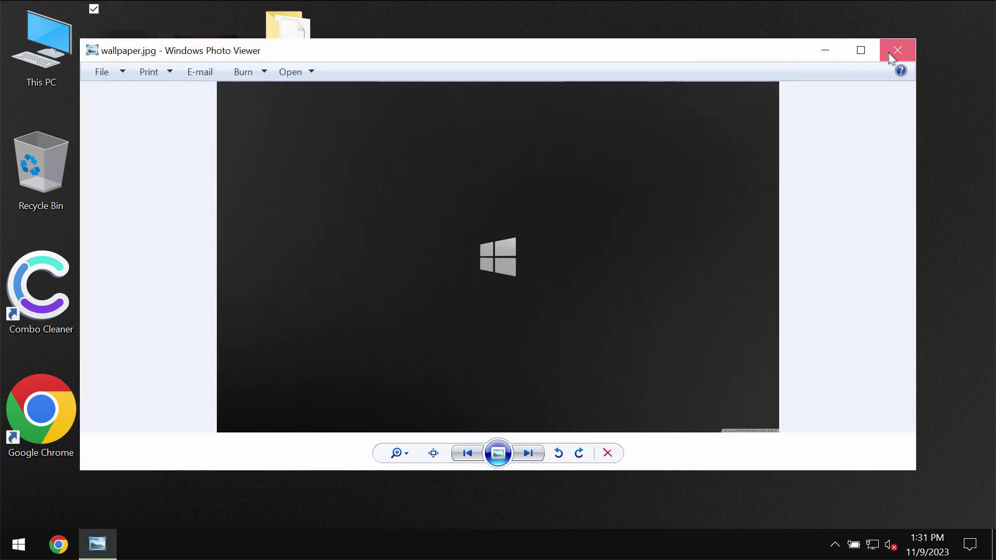
{"action": "left_click", "coordinate": [898, 50]}
{"action": "double_click", "coordinate": [134, 290]}
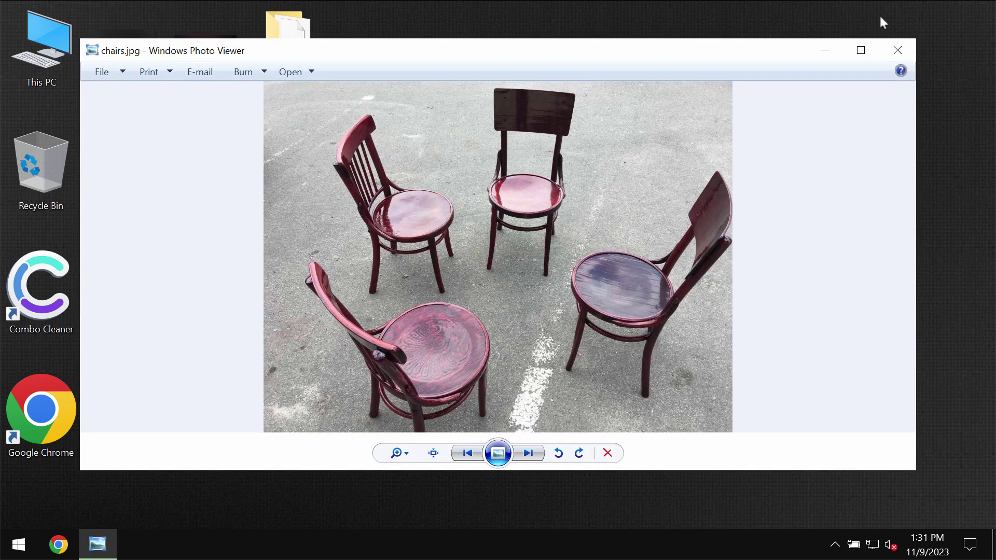
{"action": "left_click", "coordinate": [897, 50]}
{"action": "double_click", "coordinate": [218, 170]}
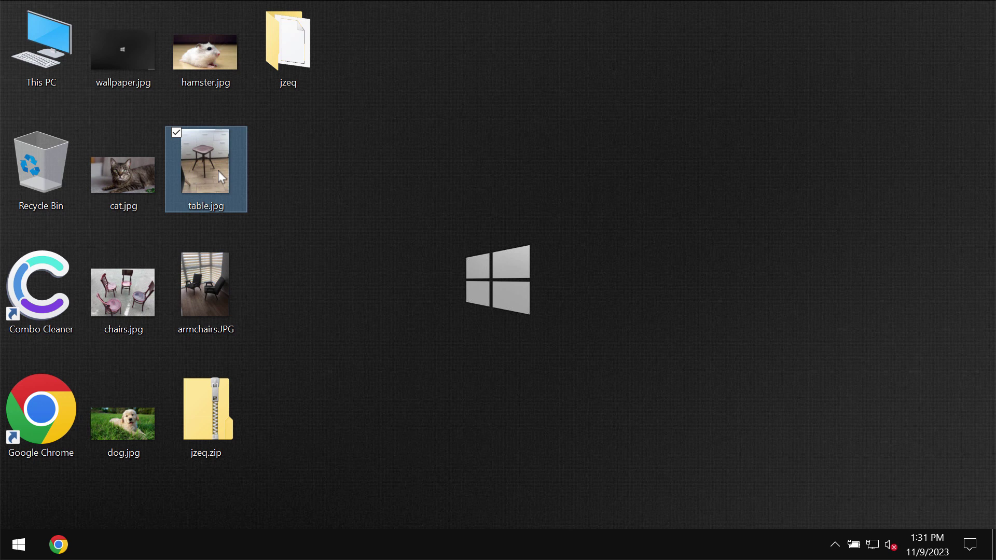
{"action": "left_click", "coordinate": [897, 49]}
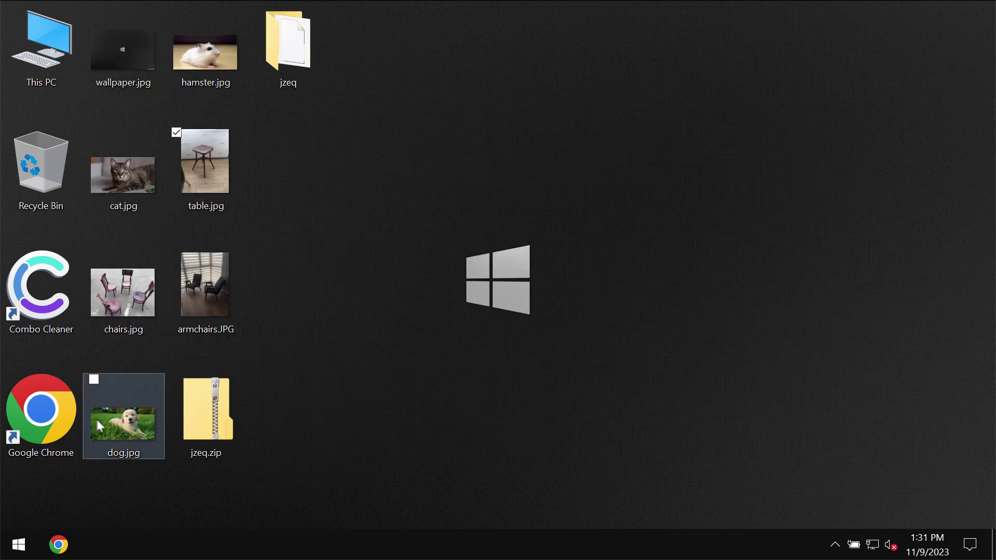
{"action": "double_click", "coordinate": [152, 430]}
{"action": "left_click", "coordinate": [888, 51]}
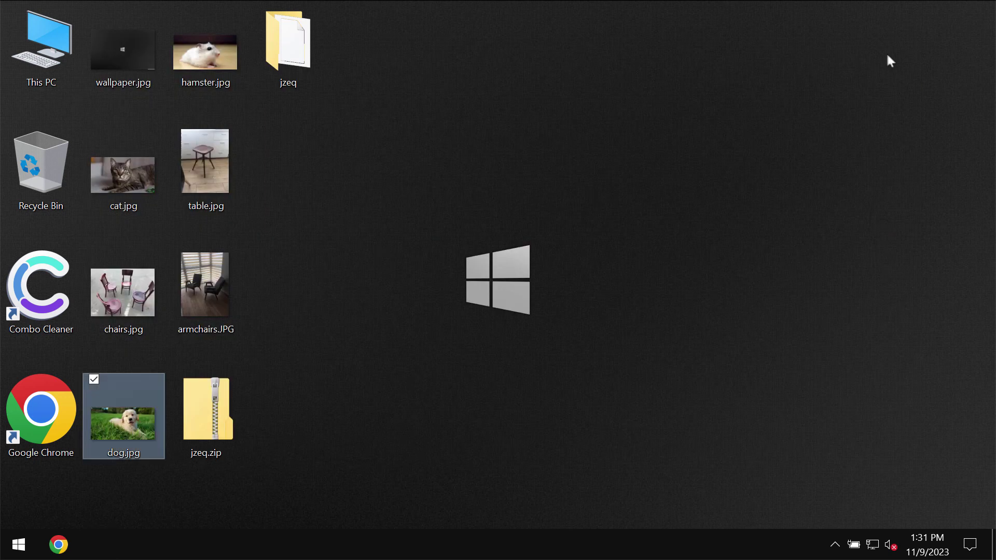
Step: Select hamster.jpg, then preview armchairs.JPG and chairs.jpg again
{"action": "left_click", "coordinate": [202, 55]}
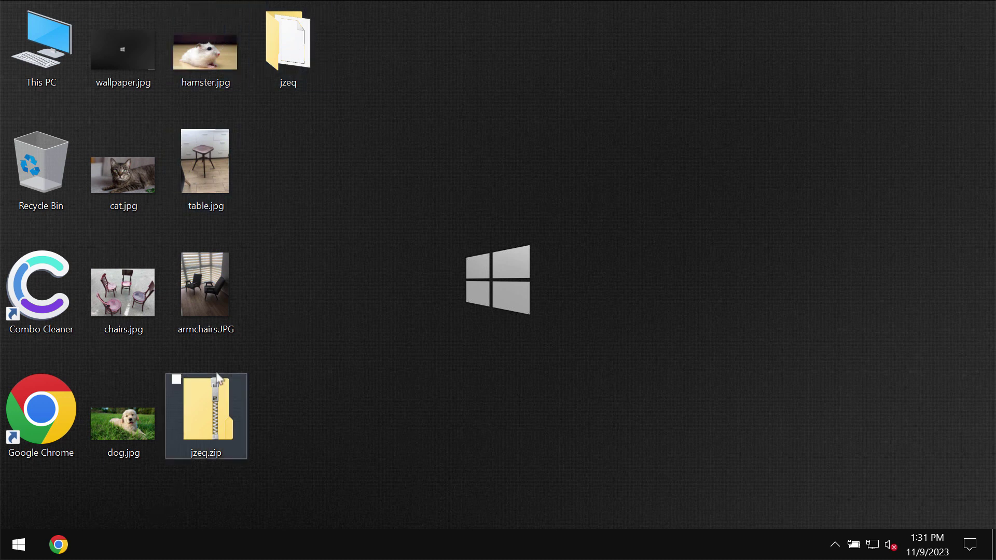
{"action": "double_click", "coordinate": [233, 291]}
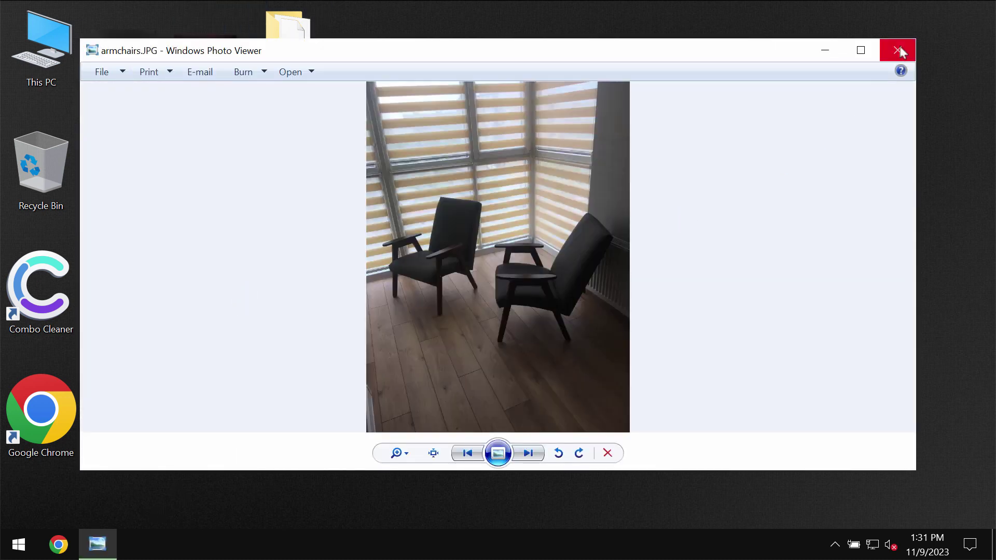
{"action": "left_click", "coordinate": [898, 50]}
{"action": "double_click", "coordinate": [126, 313]}
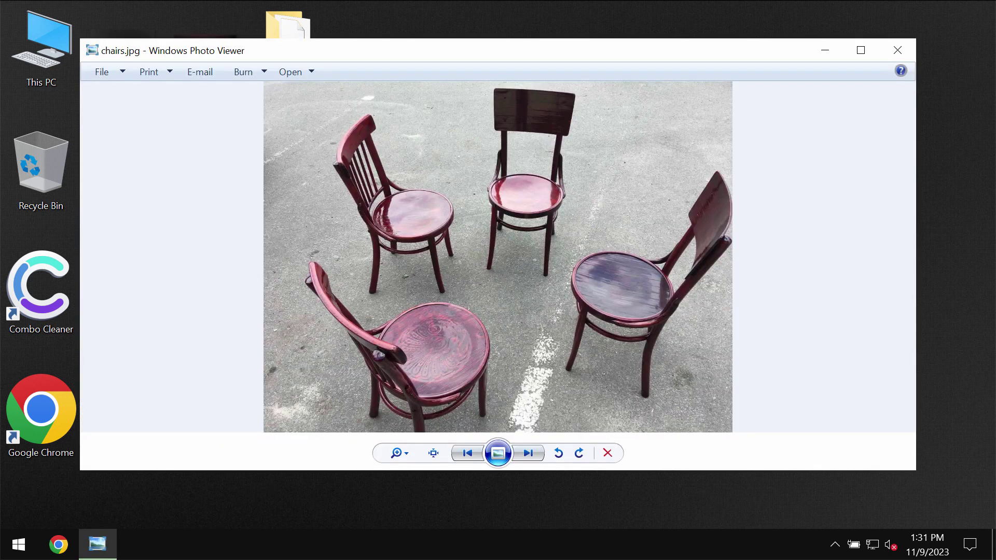
{"action": "left_click", "coordinate": [903, 49]}
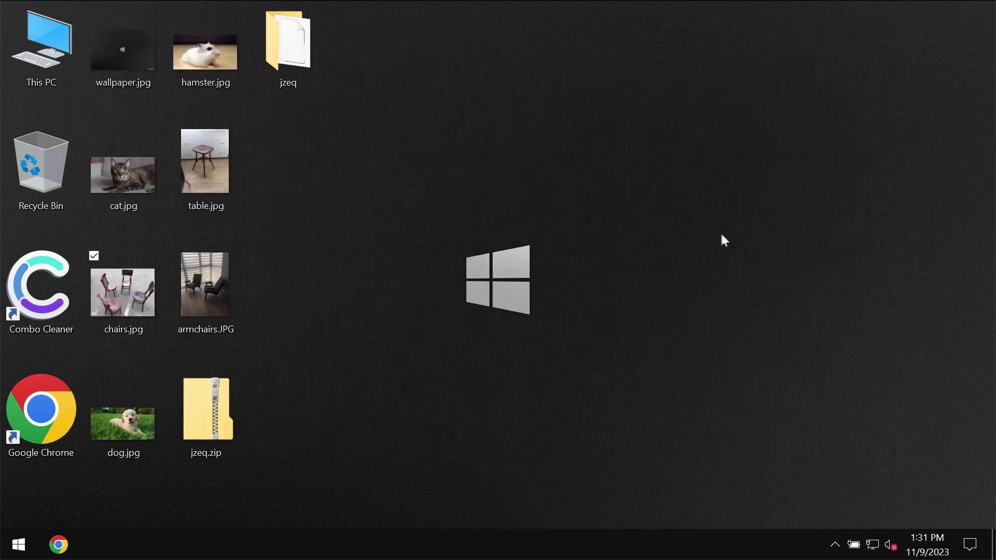
{"action": "double_click", "coordinate": [198, 309]}
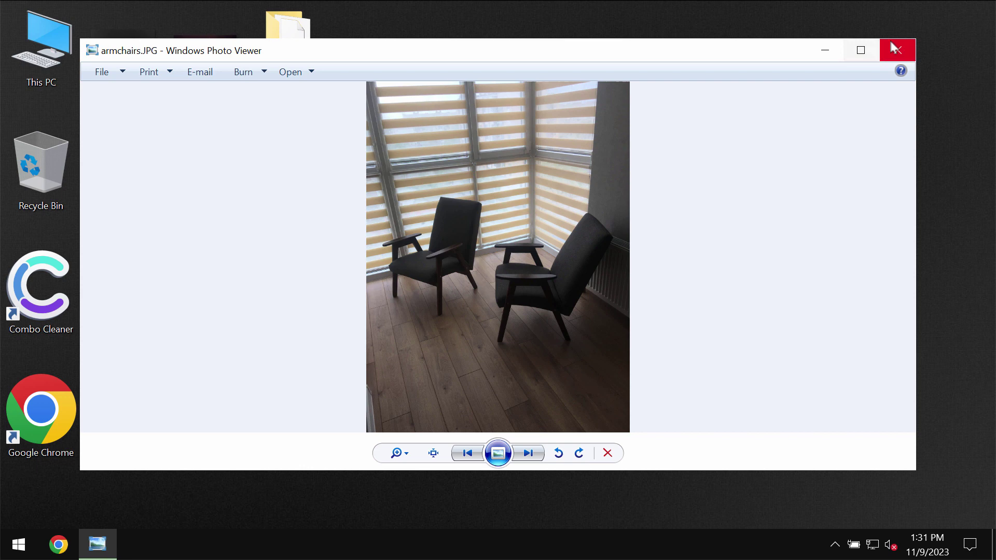
{"action": "left_click", "coordinate": [896, 49]}
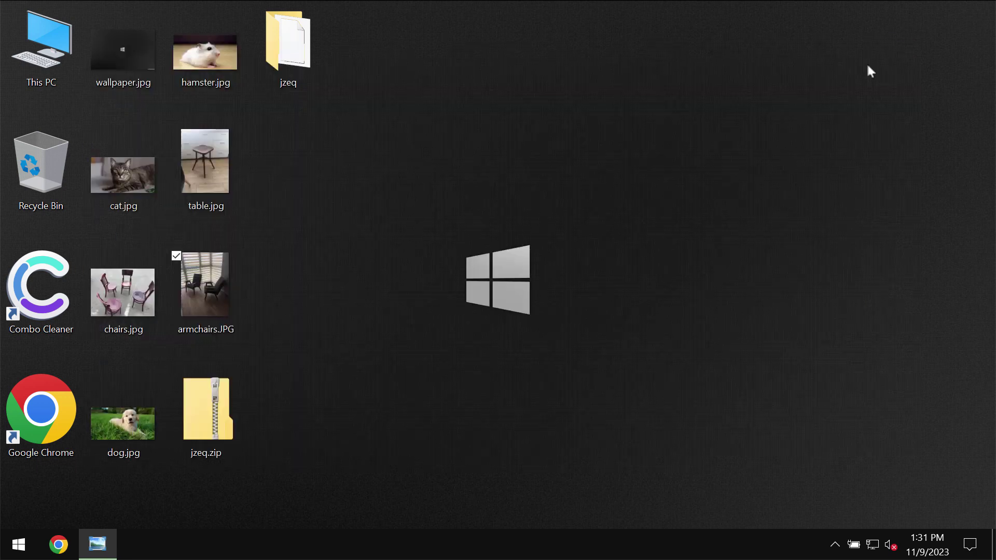
Step: Sign out of Windows, sign back in, and inspect the .jzeq-encrypted desktop files
{"action": "right_click", "coordinate": [19, 545]}
{"action": "left_click", "coordinate": [291, 424]}
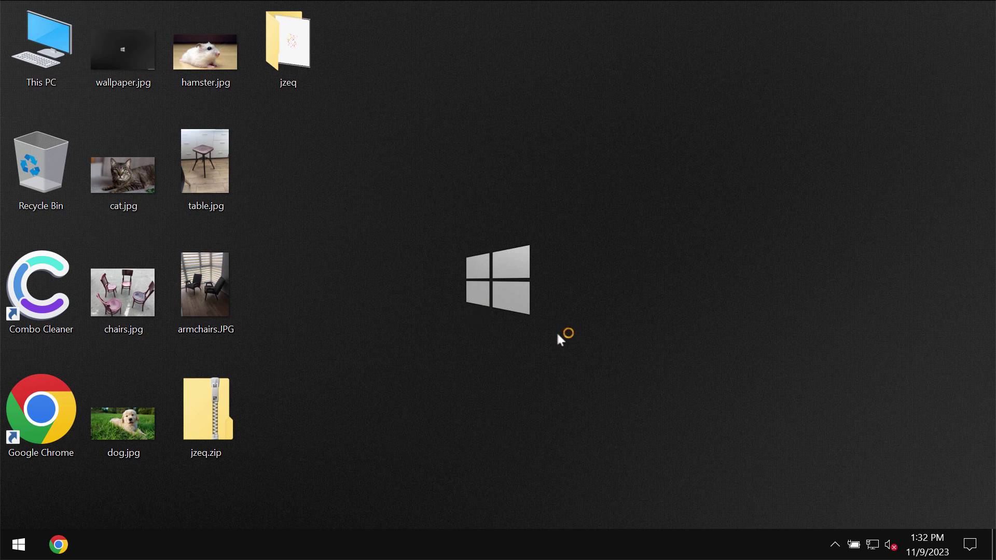
{"action": "left_click", "coordinate": [281, 57]}
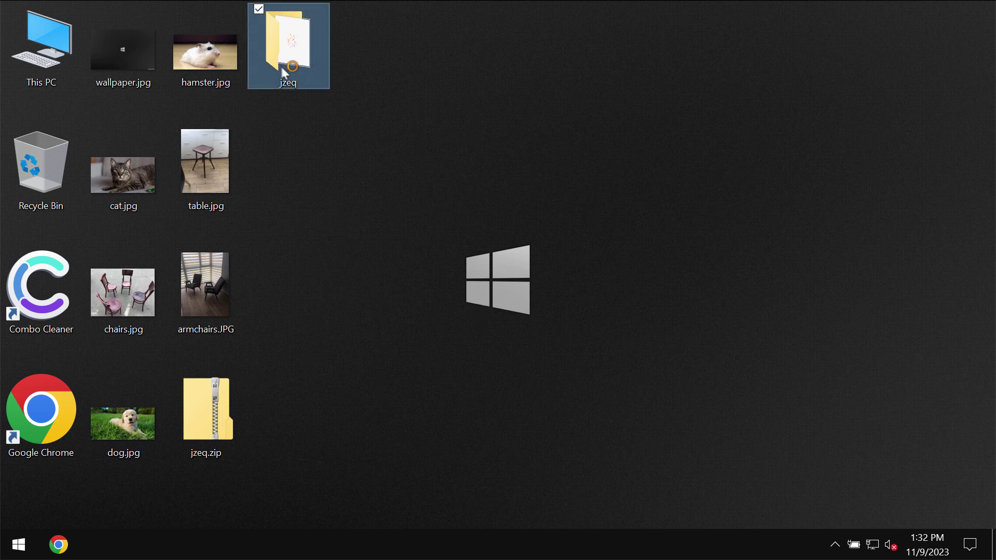
{"action": "left_click", "coordinate": [388, 213]}
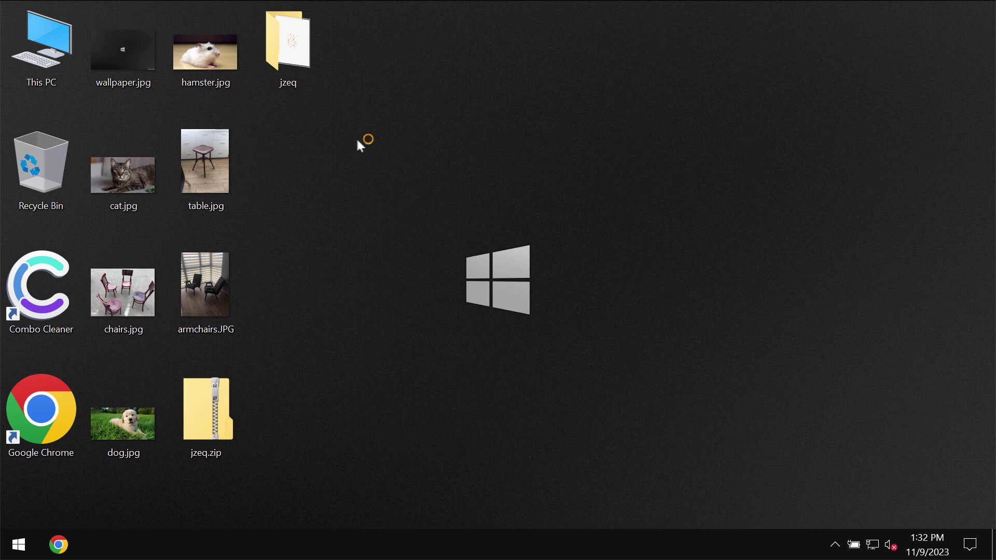
{"action": "left_click", "coordinate": [280, 54]}
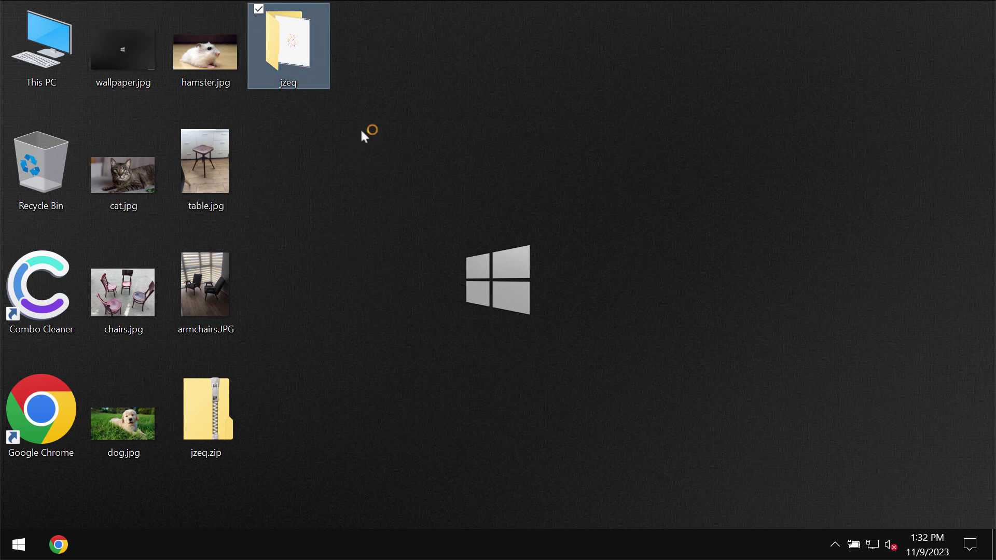
{"action": "left_click", "coordinate": [376, 143]}
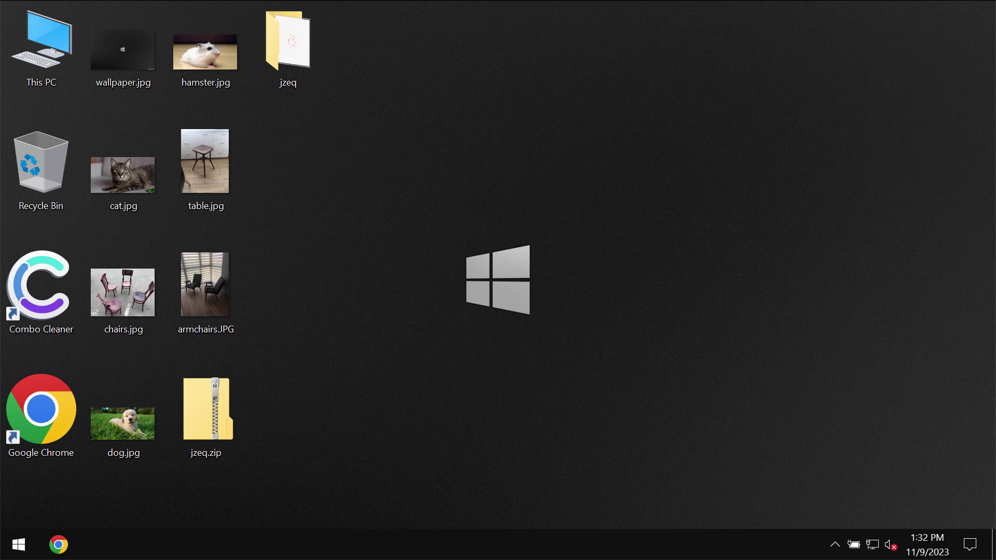
{"action": "left_click", "coordinate": [574, 147]}
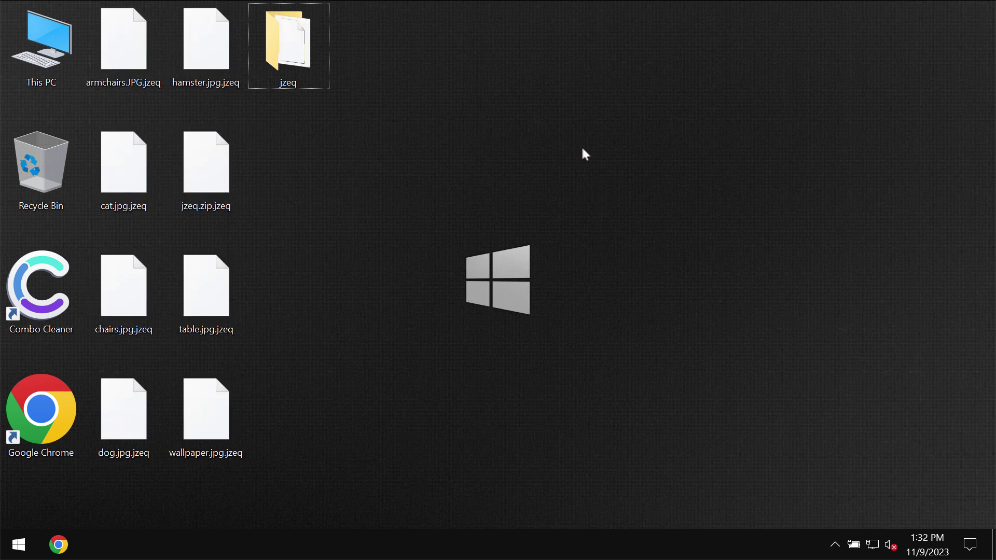
{"action": "double_click", "coordinate": [227, 166]}
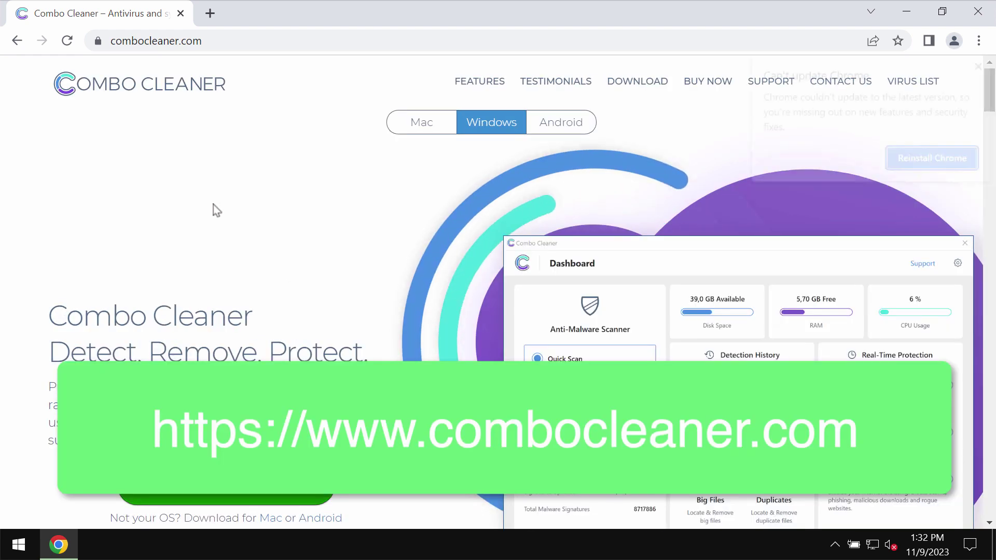
{"action": "left_click", "coordinate": [907, 11]}
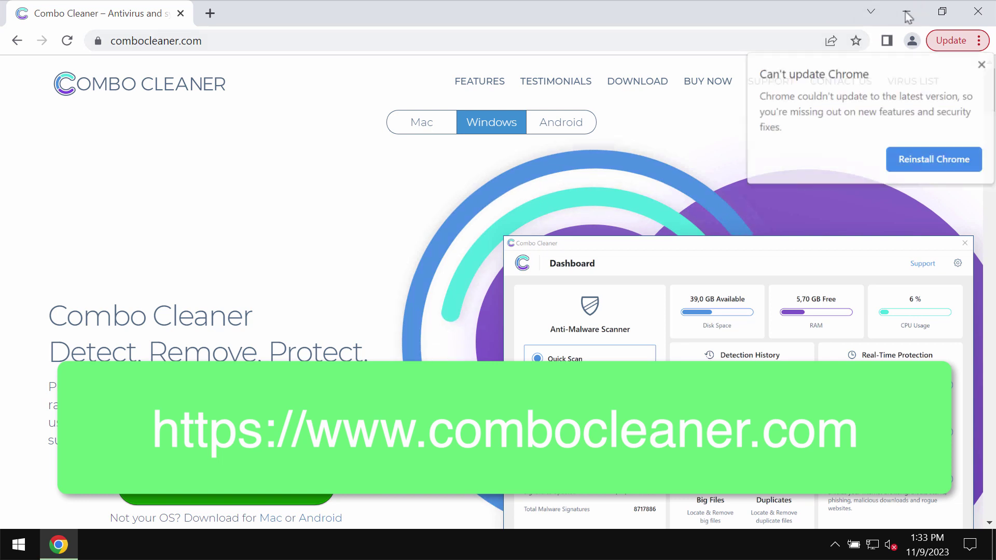
{"action": "left_click", "coordinate": [41, 291]}
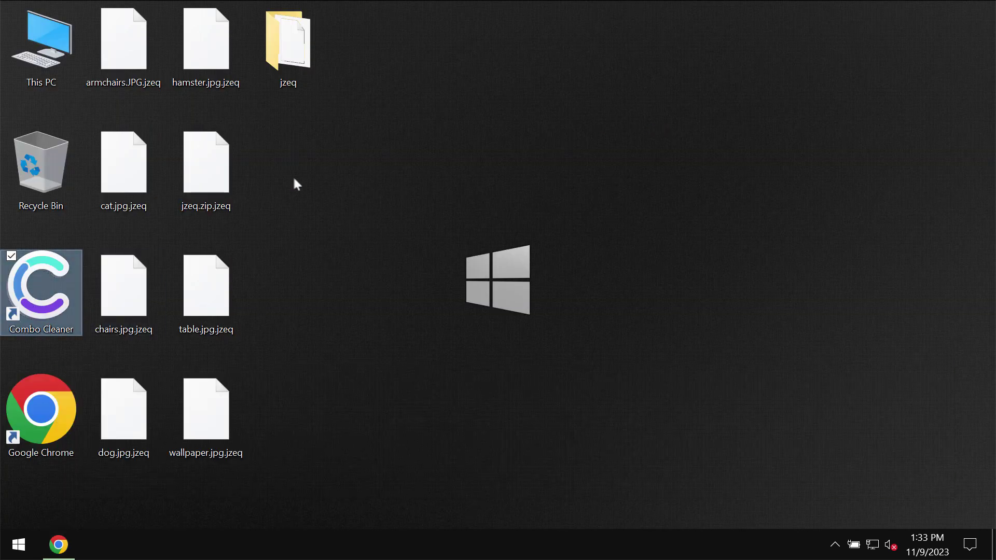
Step: Launch Combo Cleaner from its shortcut and start a Quick Scan
{"action": "key", "text": "Return"}
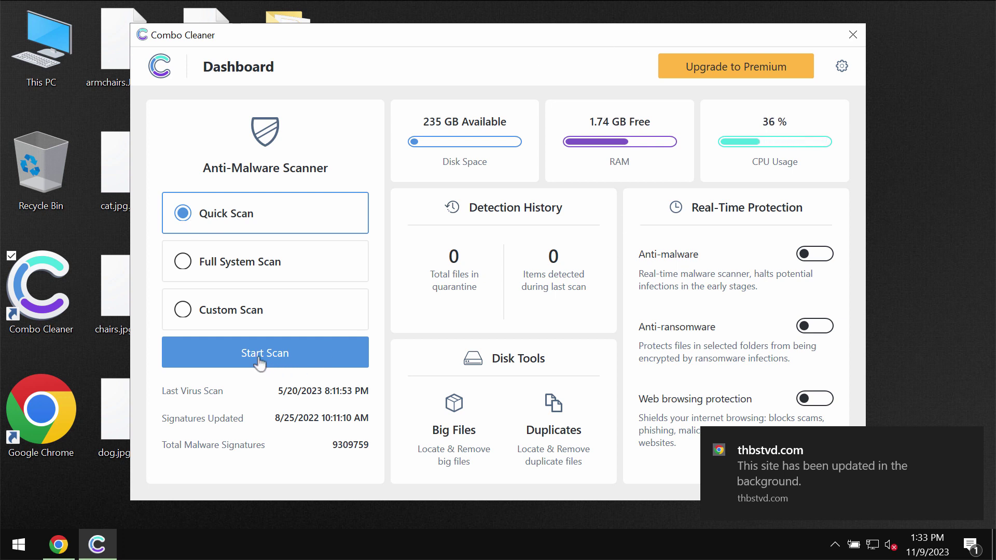
{"action": "left_click", "coordinate": [284, 354]}
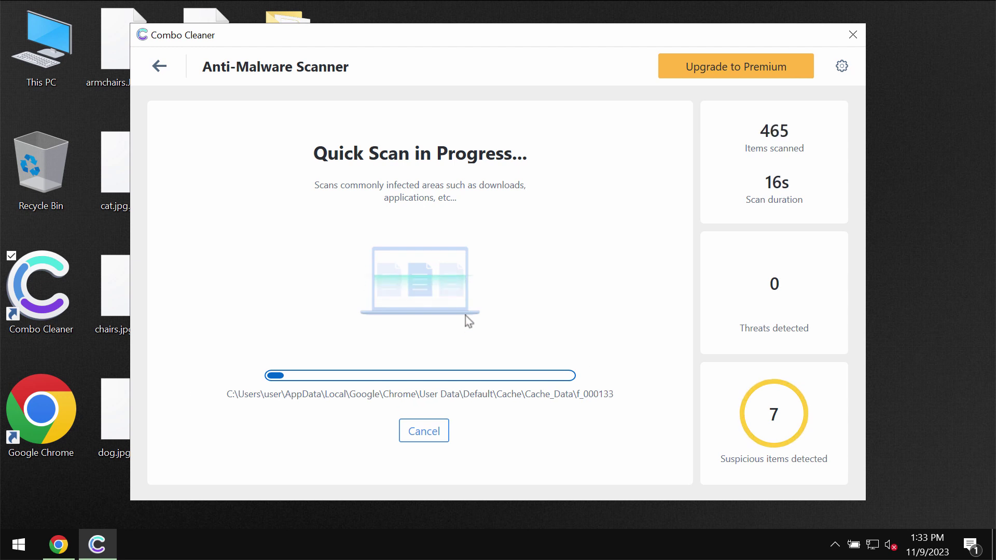
Step: Review the Anti-Ransomware settings, then bring up the Get Combo Cleaner Premium page
{"action": "left_click", "coordinate": [842, 66]}
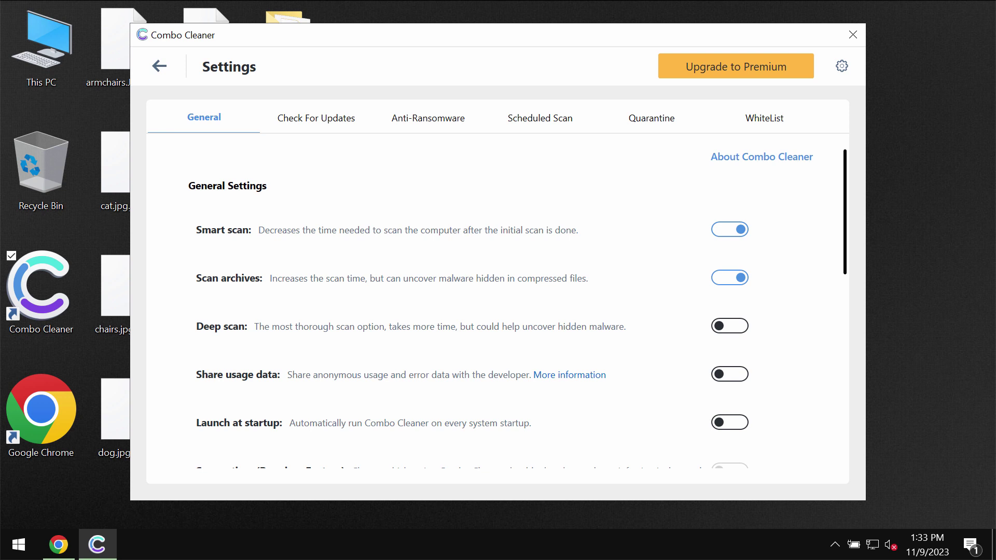
{"action": "left_click", "coordinate": [447, 117]}
{"action": "left_click", "coordinate": [750, 75]}
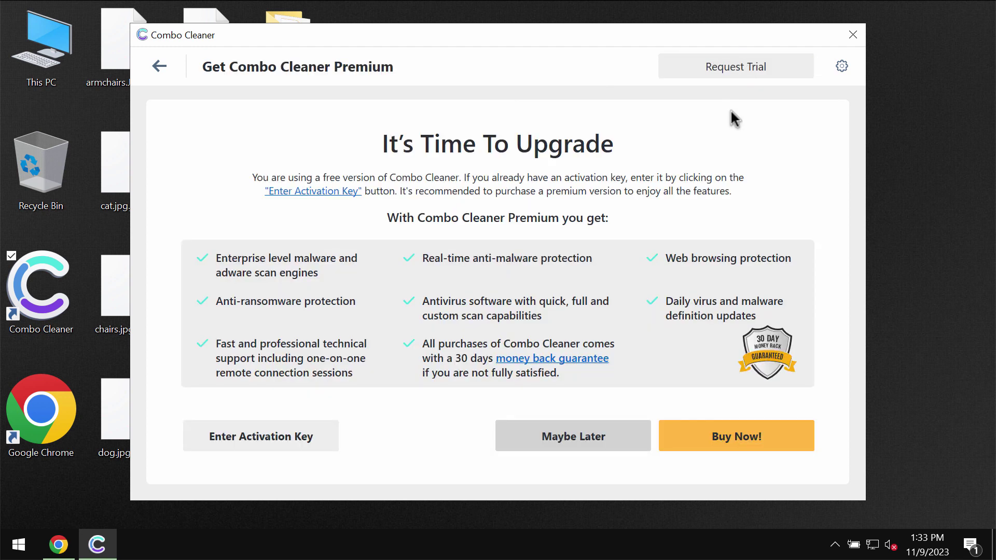
{"action": "left_click", "coordinate": [165, 68]}
{"action": "left_click", "coordinate": [161, 67]}
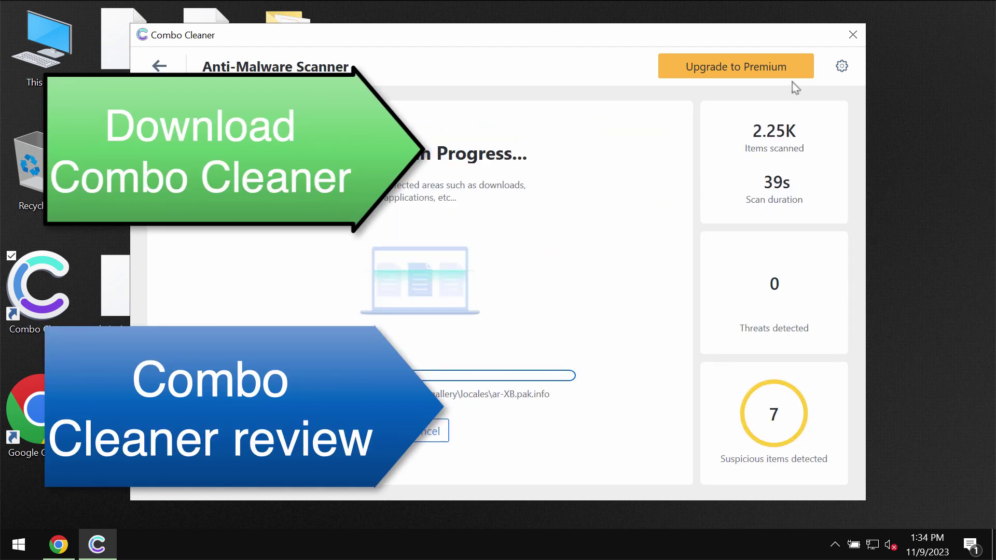
{"action": "left_click", "coordinate": [789, 74]}
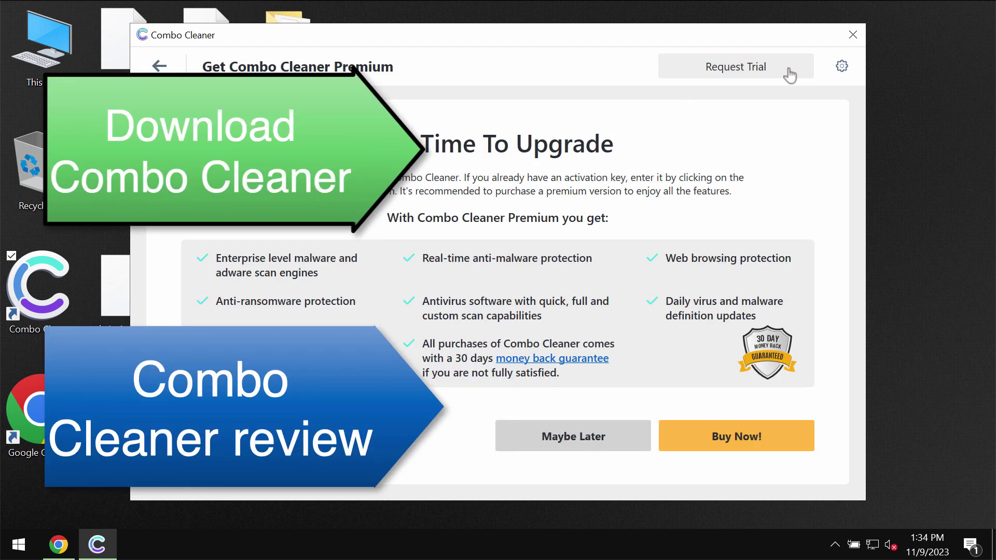